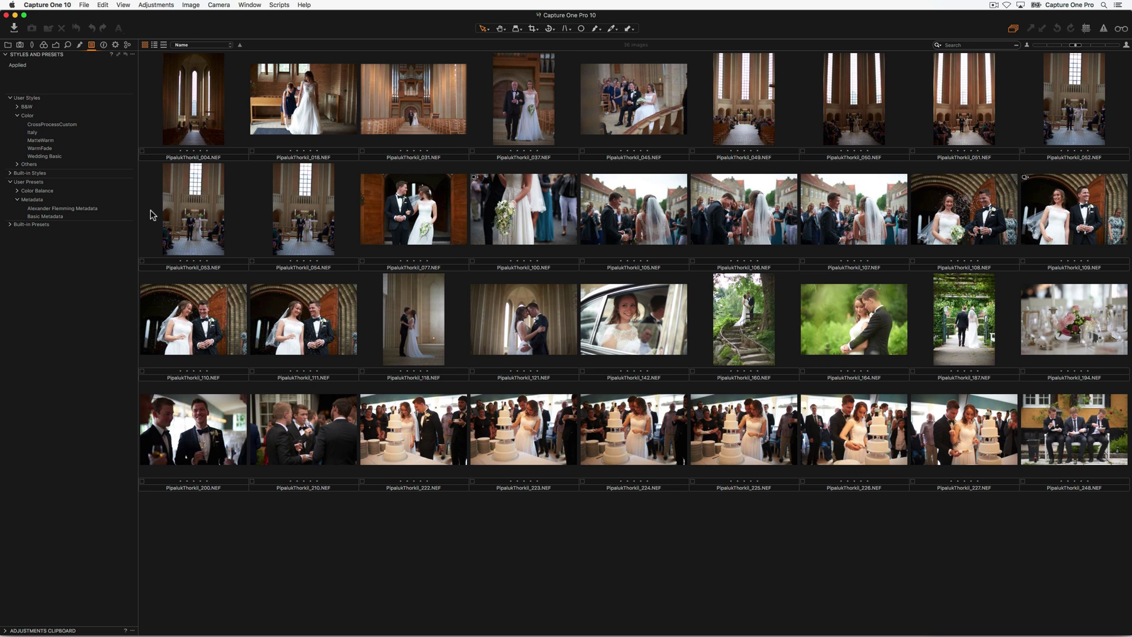
- Apply the Wedding Basic user style to all 36 selected images and review the exposure settings
{"action": "key", "text": "super+a"}
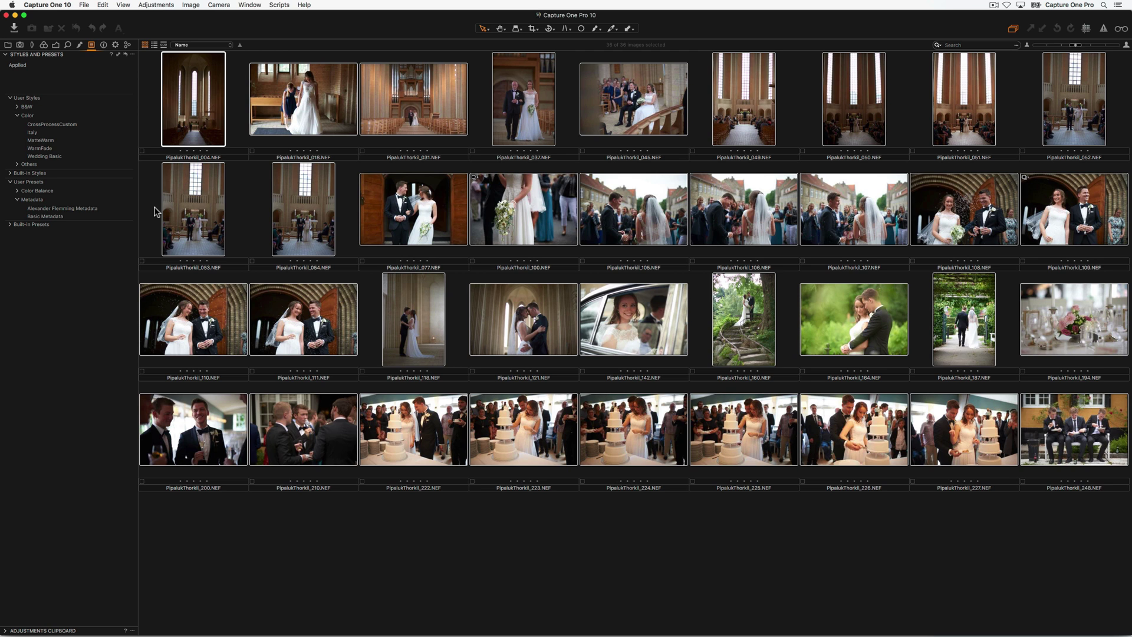
{"action": "left_click", "coordinate": [89, 160]}
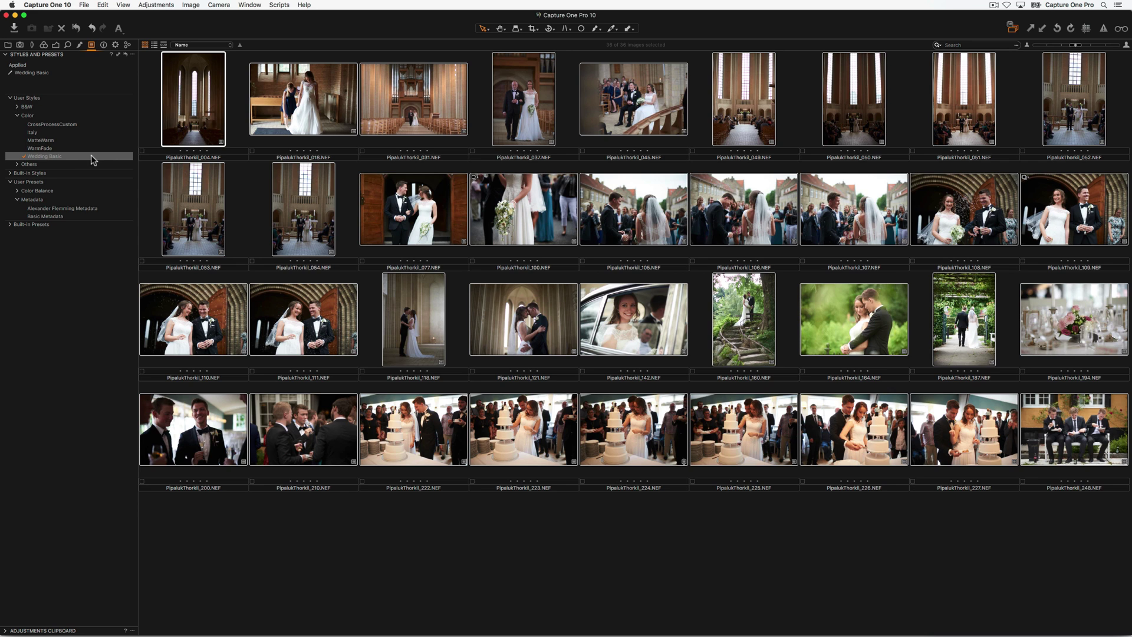
{"action": "left_click", "coordinate": [57, 46]}
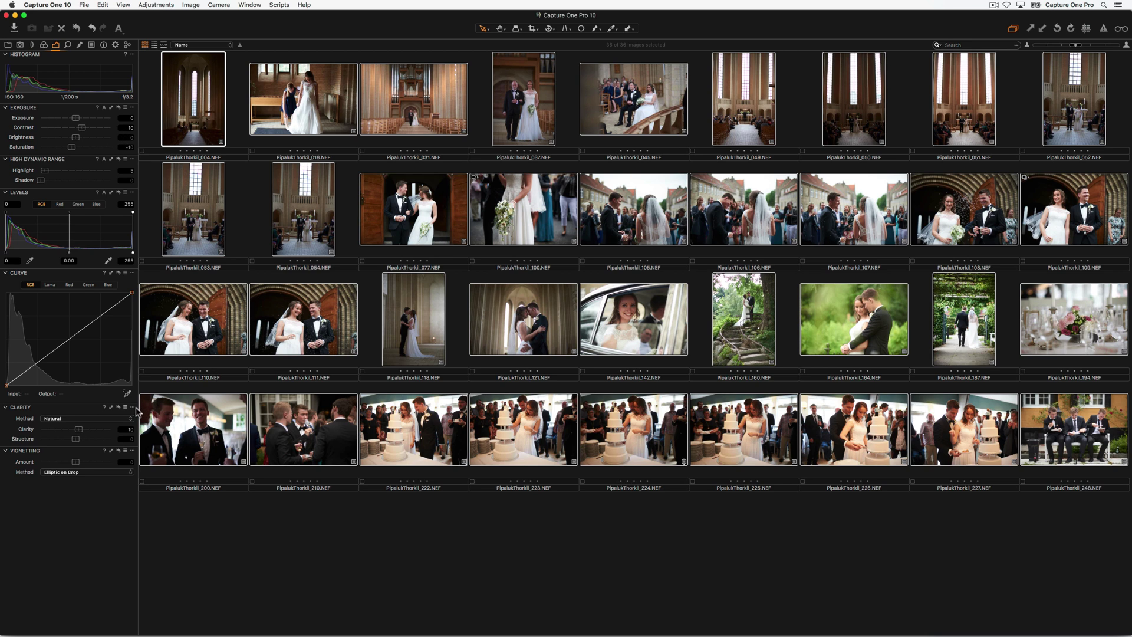
- Apply the photographer's metadata preset to all images and check the creator, website and copyright fields
{"action": "left_click", "coordinate": [92, 45]}
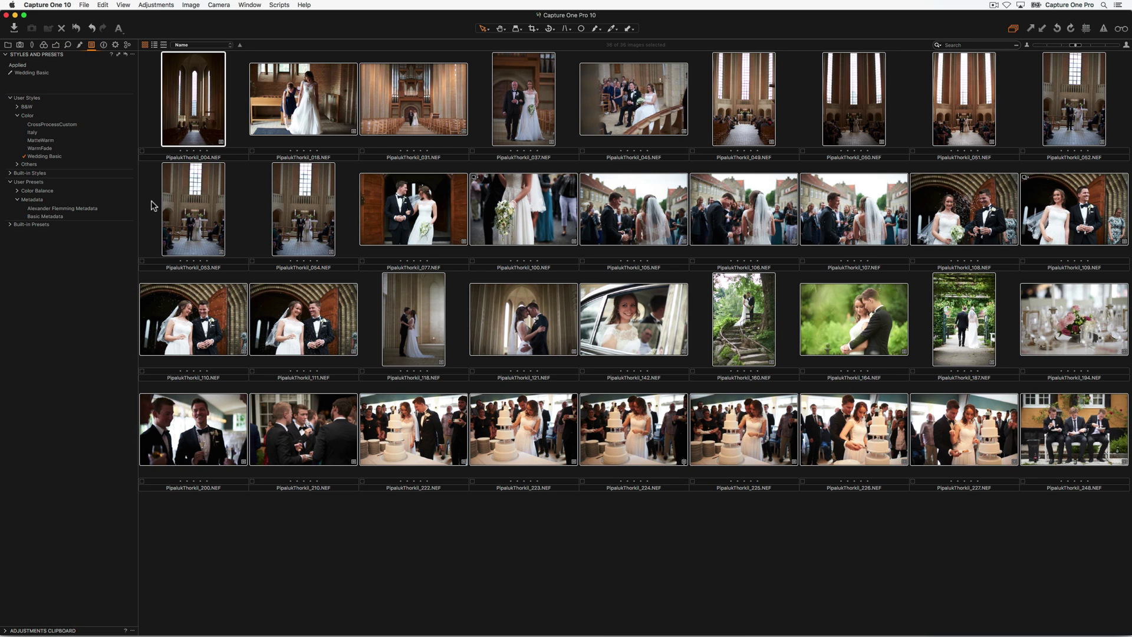
{"action": "left_click", "coordinate": [94, 209]}
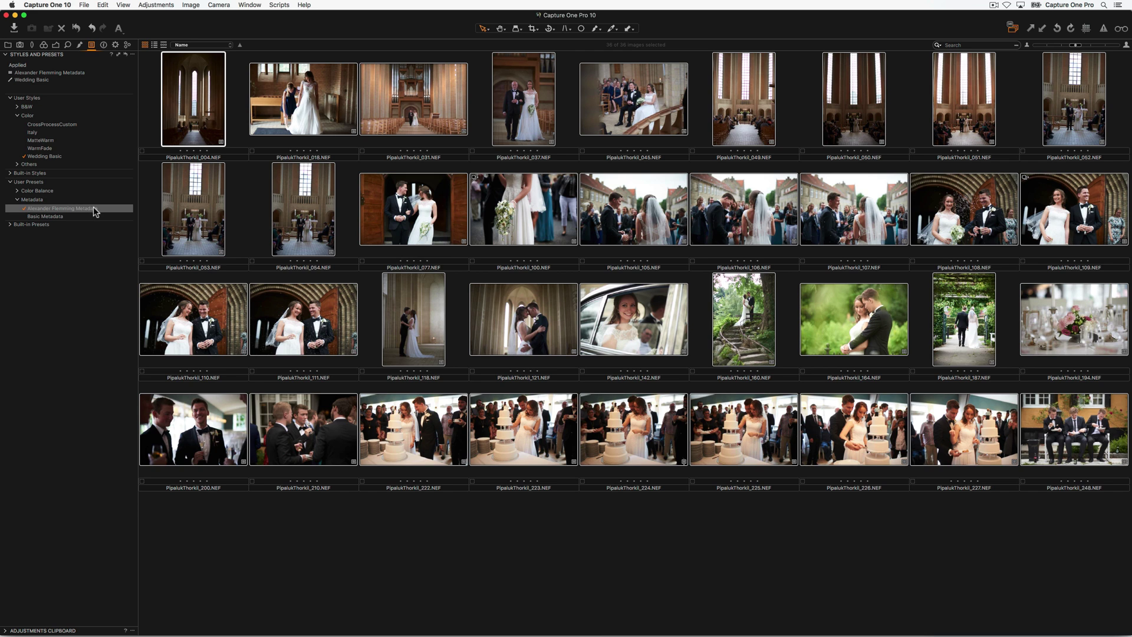
{"action": "left_click", "coordinate": [104, 46]}
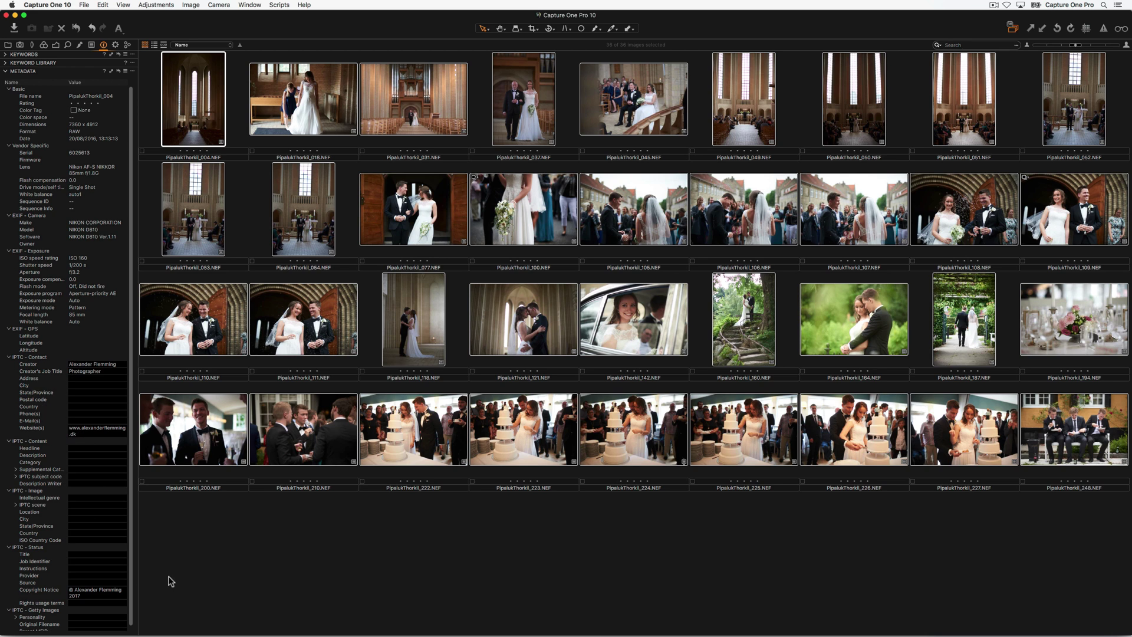
- Open the bride-in-car photo PipalukThorkil_142.NEF full size with the Exposure tools showing
{"action": "left_click", "coordinate": [360, 553]}
{"action": "double_click", "coordinate": [201, 329]}
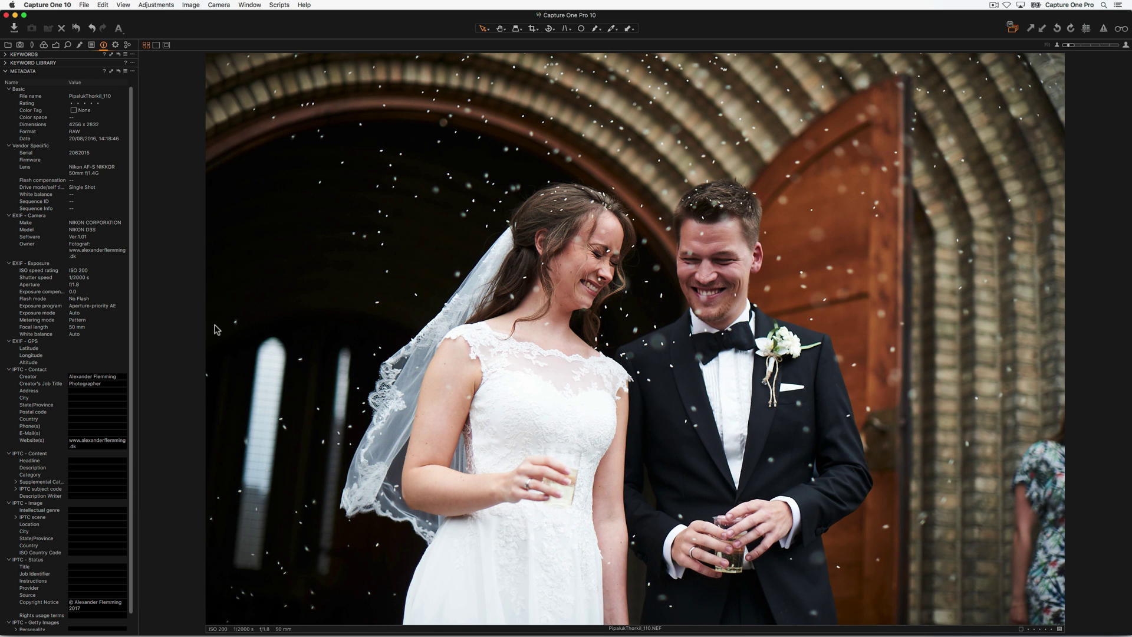
{"action": "key", "text": "super+Right"}
{"action": "key", "text": "super+Right"}
{"action": "key", "text": "super+Right"}
{"action": "key", "text": "super+Right"}
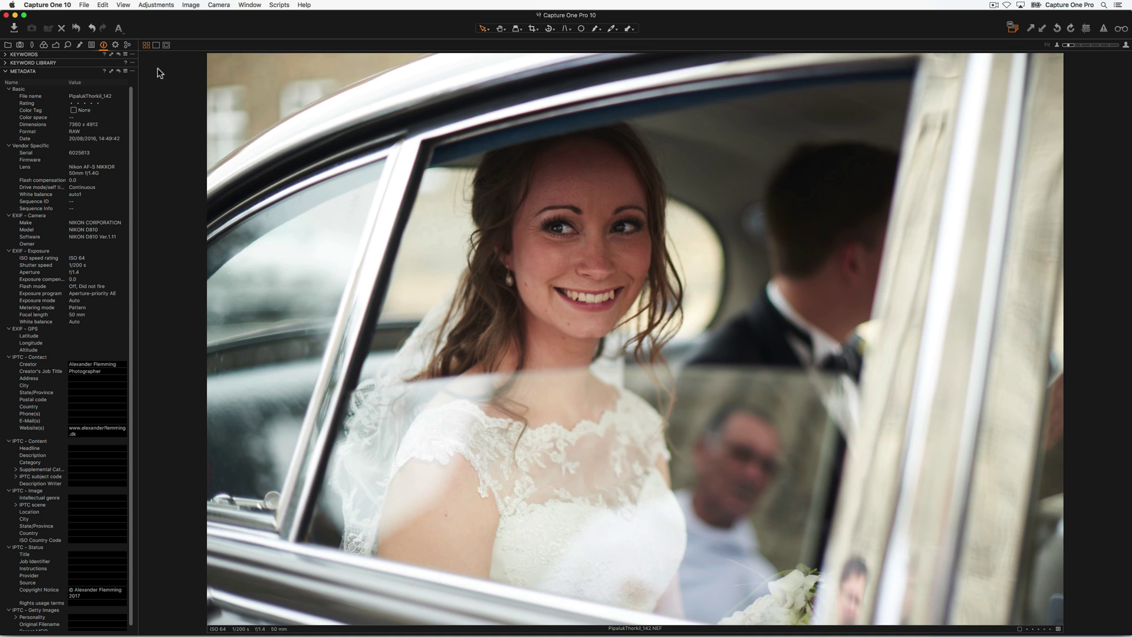
{"action": "left_click", "coordinate": [55, 45]}
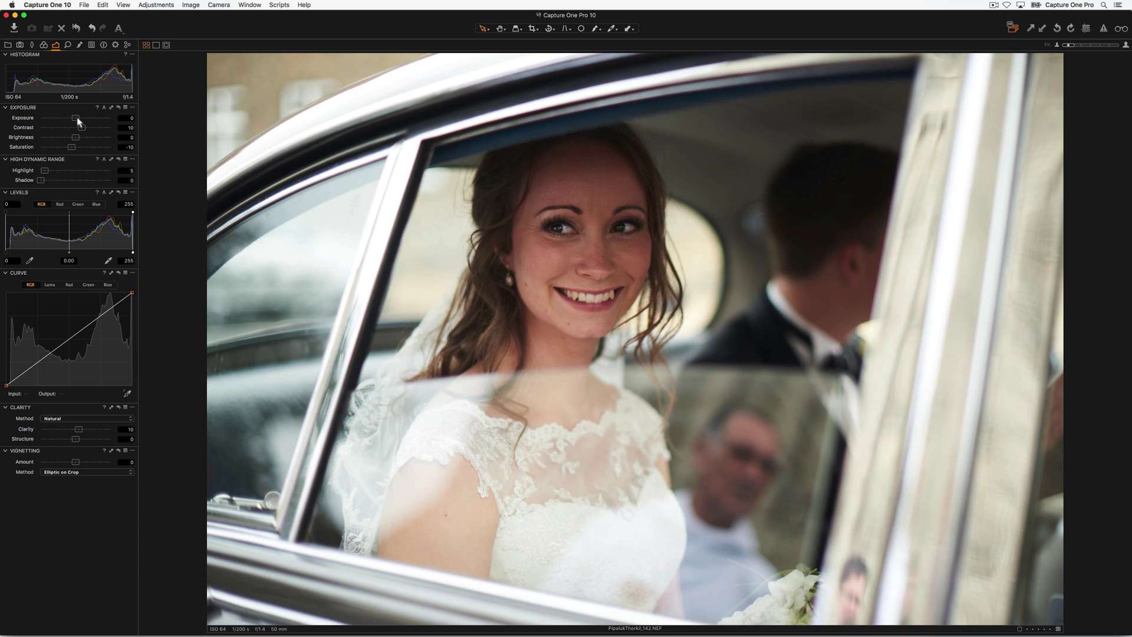
- Raise exposure, contrast and brightness slightly, reduce saturation, and set HDR Highlight to 20
{"action": "left_click_drag", "start_coordinate": [77, 118], "coordinate": [93, 127]}
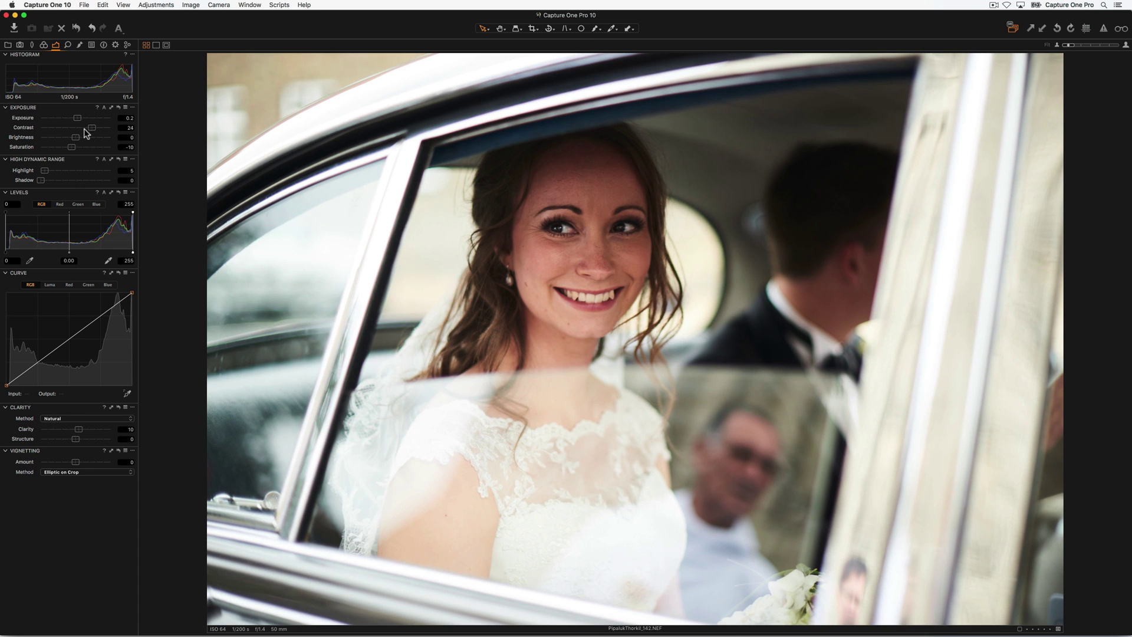
{"action": "left_click_drag", "start_coordinate": [76, 137], "coordinate": [86, 139]}
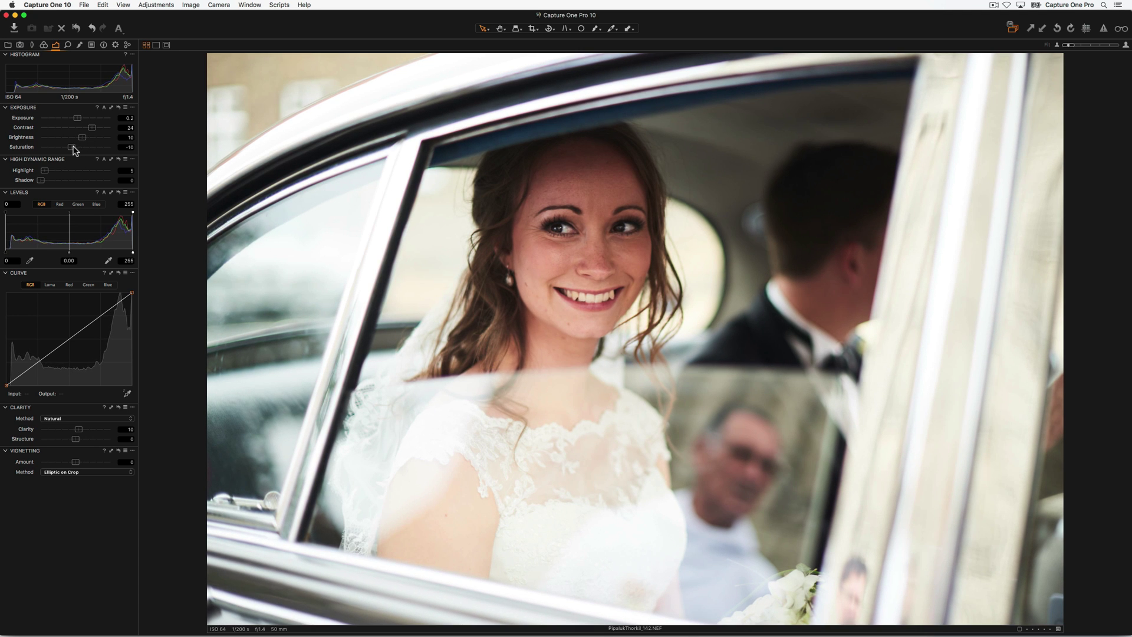
{"action": "left_click_drag", "start_coordinate": [71, 144], "coordinate": [68, 146]}
{"action": "left_click_drag", "start_coordinate": [45, 170], "coordinate": [56, 171]}
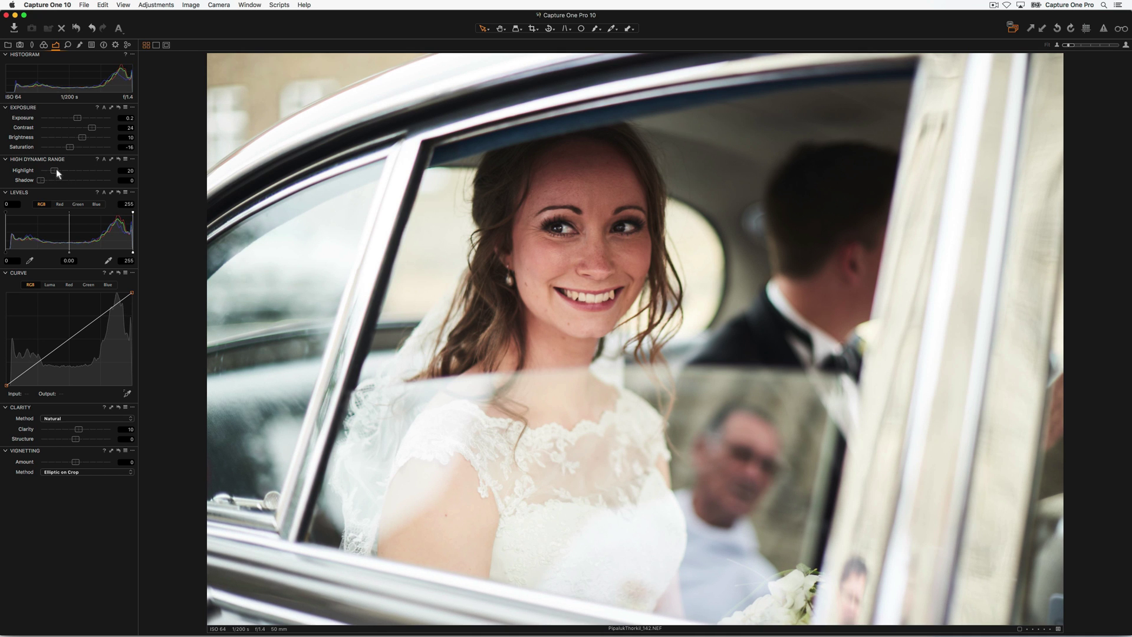
- Compare against the HDR reset, keep the Highlight recovery, and lower Clarity to about 15
{"action": "left_click", "coordinate": [116, 159]}
{"action": "key", "text": "super+z"}
{"action": "left_click", "coordinate": [118, 159]}
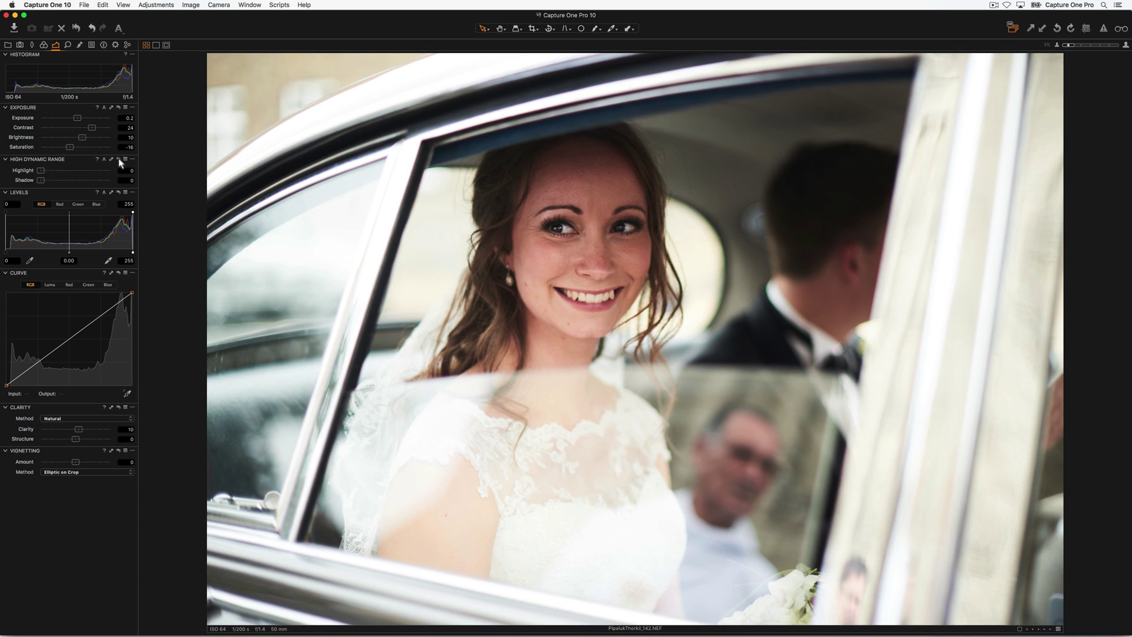
{"action": "key", "text": "super+z"}
{"action": "left_click", "coordinate": [118, 159]}
{"action": "key", "text": "super+z"}
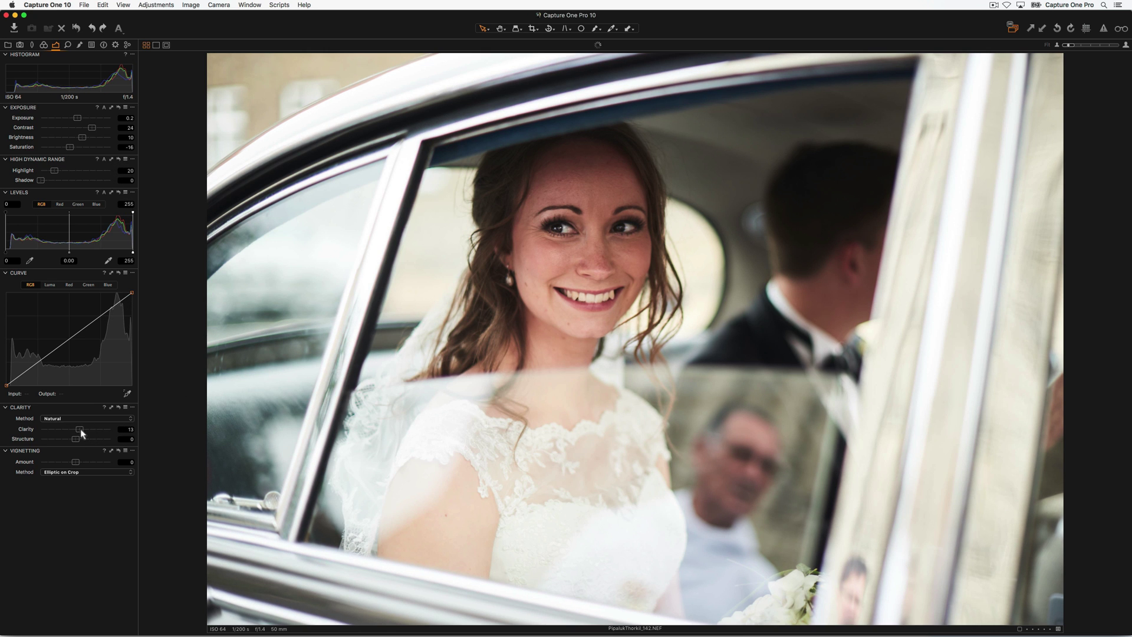
{"action": "left_click_drag", "start_coordinate": [87, 428], "coordinate": [83, 429]}
- Shift the shadows' colour balance and tint the midtones warmer on the 3-Way colour wheels
{"action": "left_click", "coordinate": [44, 45]}
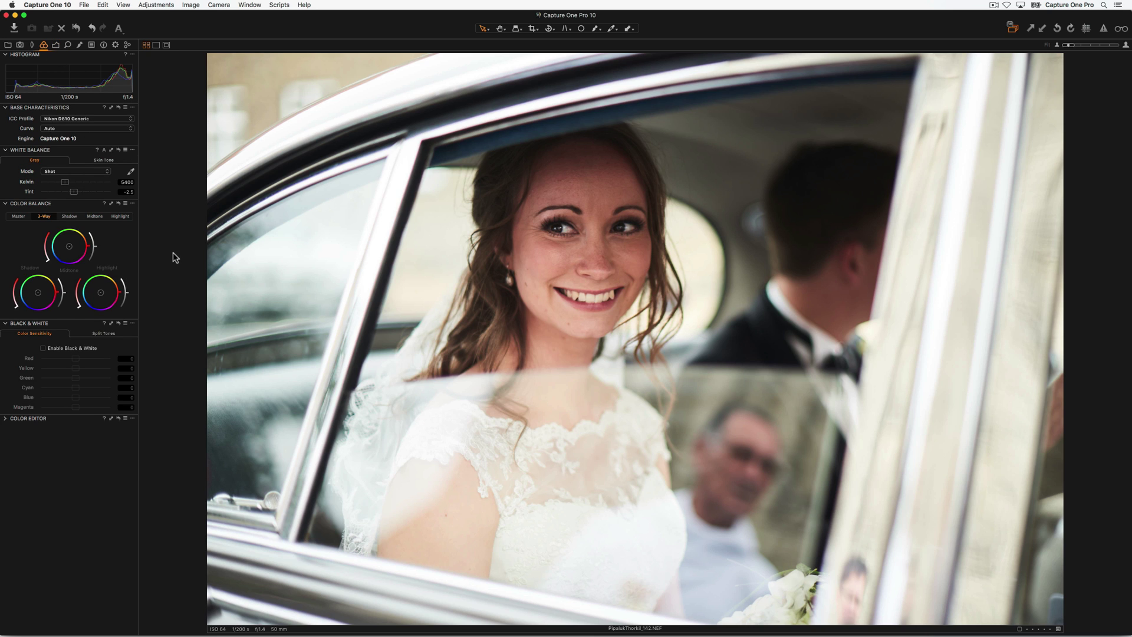
{"action": "left_click_drag", "start_coordinate": [37, 293], "coordinate": [36, 294]}
{"action": "left_click_drag", "start_coordinate": [70, 249], "coordinate": [71, 247]}
{"action": "left_click", "coordinate": [96, 217]}
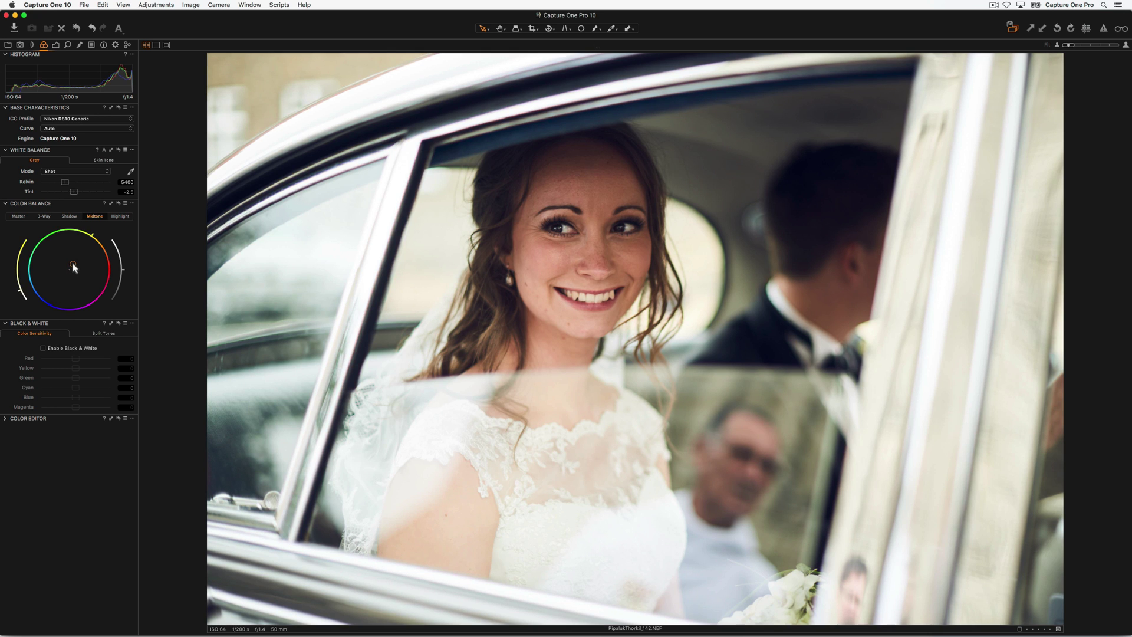
{"action": "left_click_drag", "start_coordinate": [73, 263], "coordinate": [61, 277]}
- Compare the grading against a neutral Color Balance reset, then undo to restore the warm tint
{"action": "left_click", "coordinate": [69, 217]}
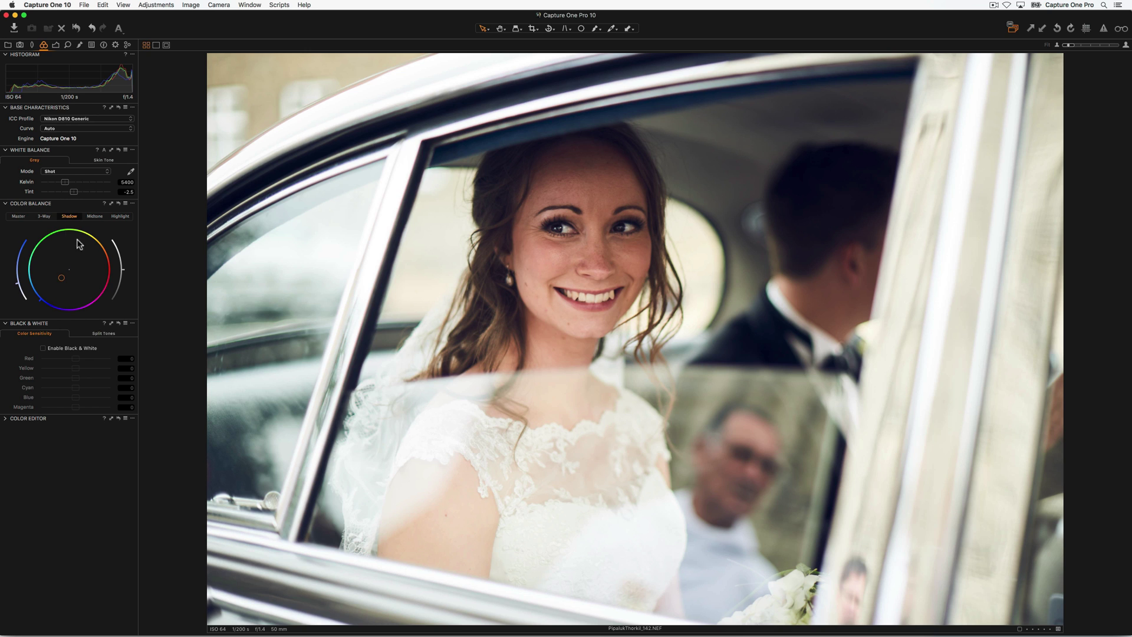
{"action": "left_click", "coordinate": [48, 216]}
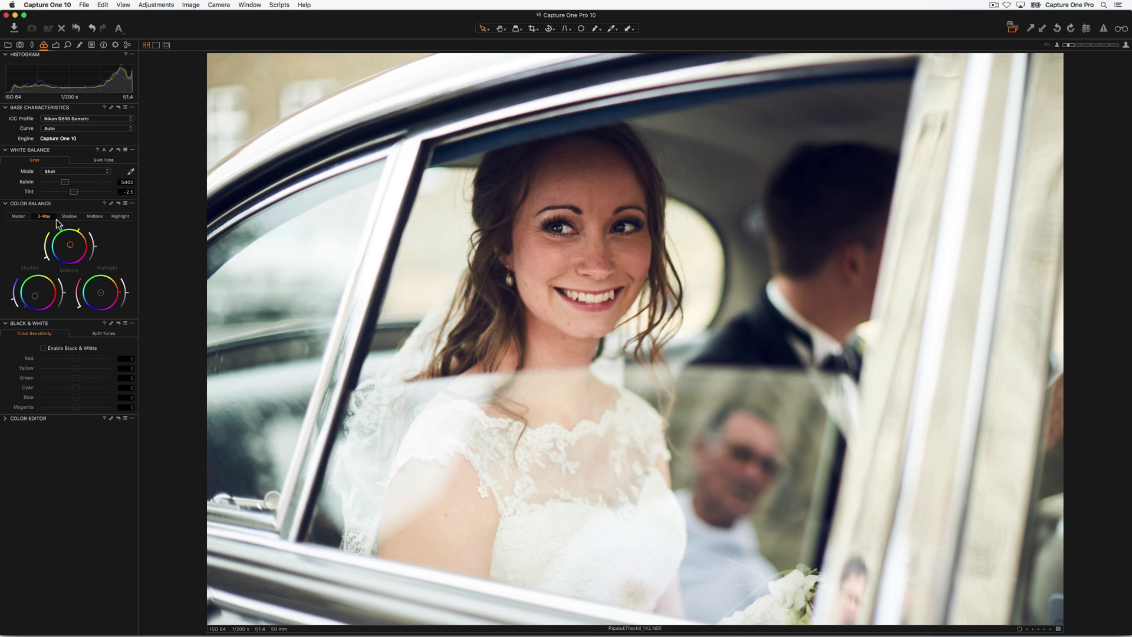
{"action": "left_click", "coordinate": [118, 204]}
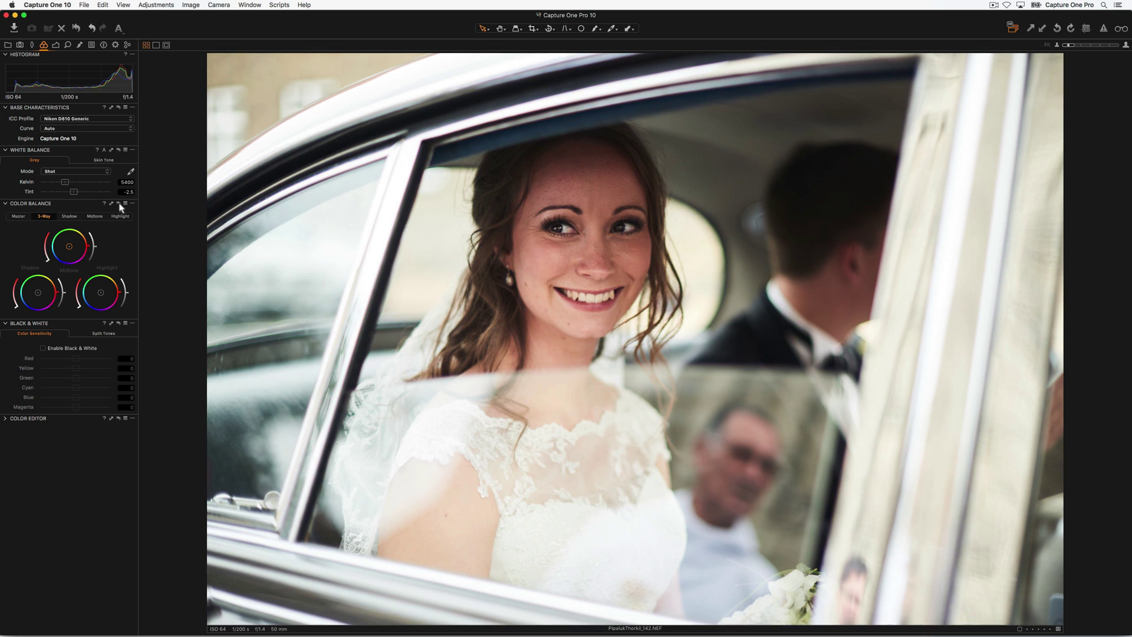
{"action": "key", "text": "super+z"}
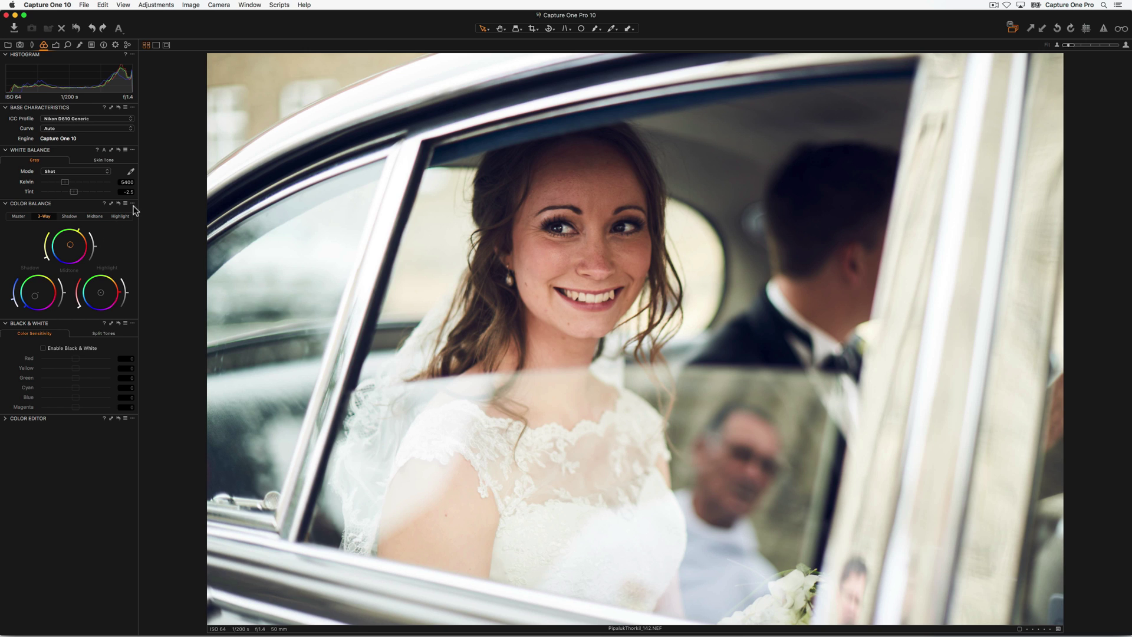
- Add a new local adjustment layer named Lighten
{"action": "left_click", "coordinate": [82, 46]}
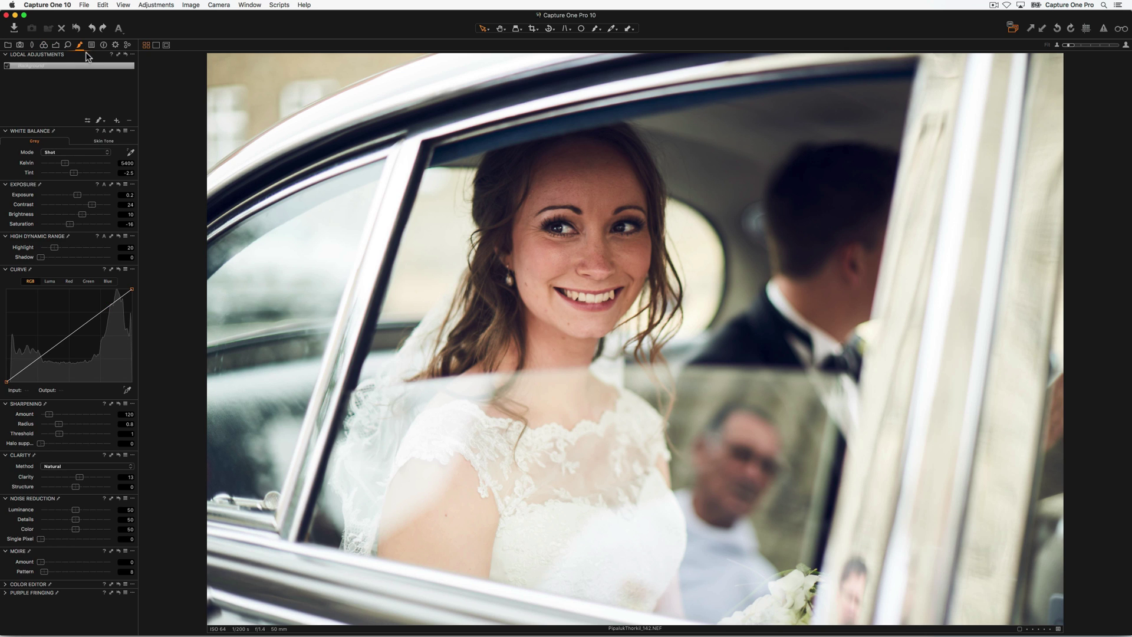
{"action": "left_click", "coordinate": [116, 121]}
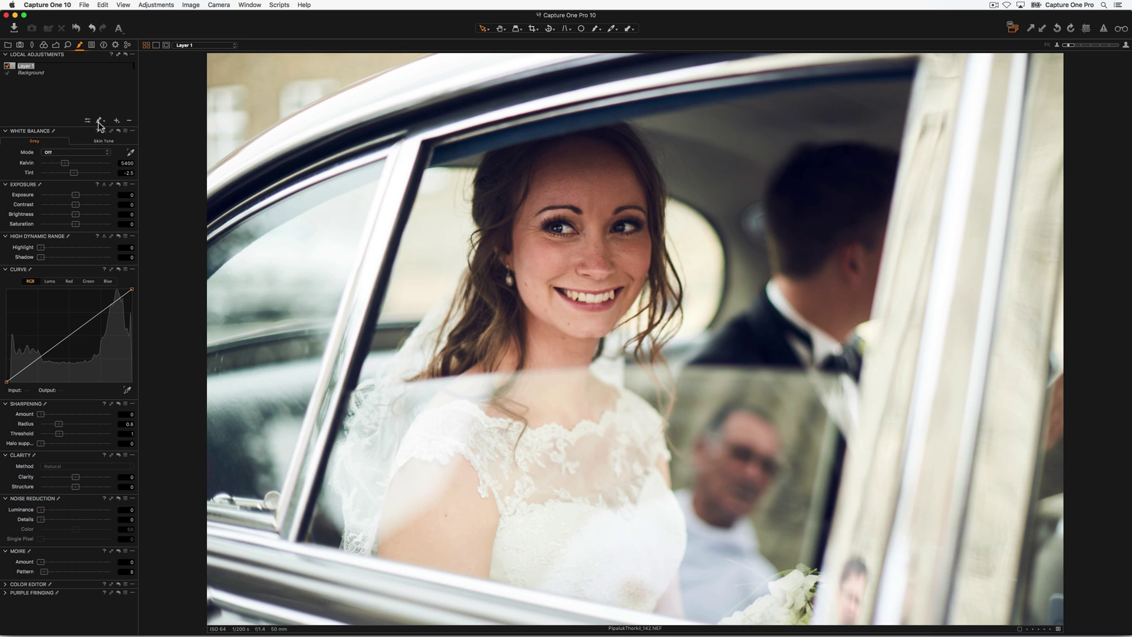
{"action": "type", "text": "Lighten"}
{"action": "key", "text": "Return"}
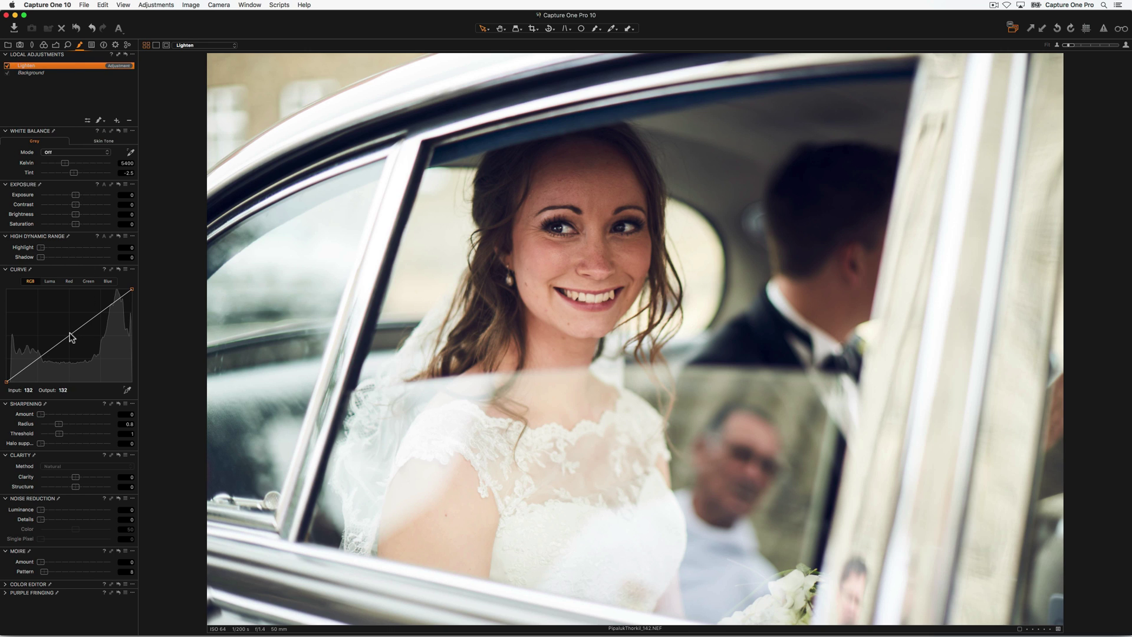
- Raise the Lighten layer's Luma curve to brighten it and ready the Draw Mask brush
{"action": "left_click", "coordinate": [51, 282]}
{"action": "left_click_drag", "start_coordinate": [68, 335], "coordinate": [65, 334]}
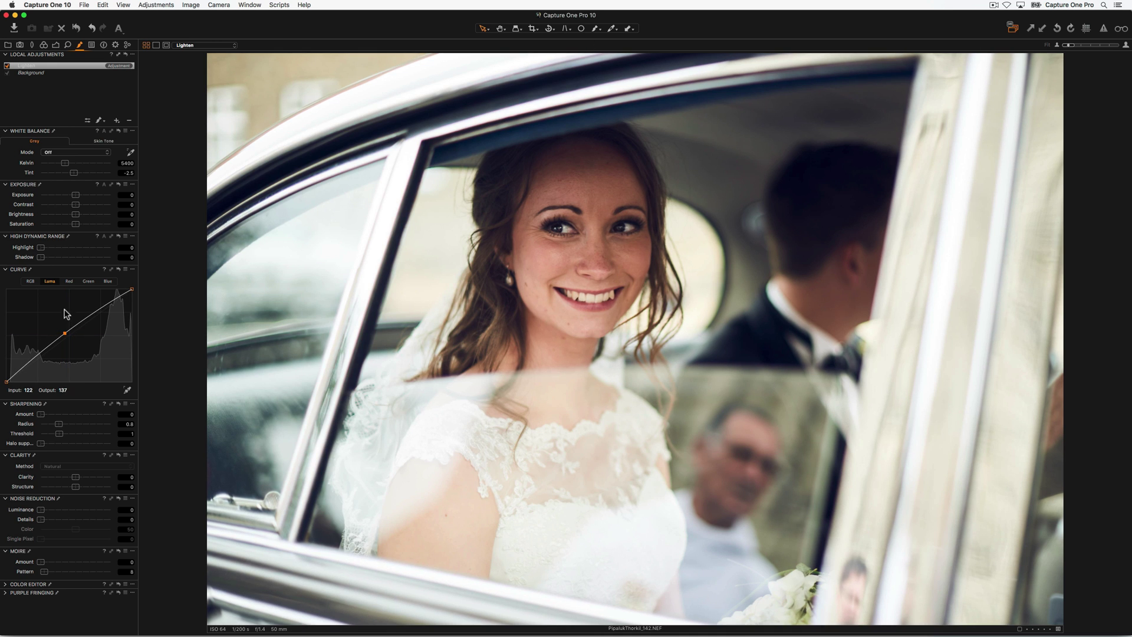
{"action": "left_click", "coordinate": [102, 122]}
{"action": "right_click", "coordinate": [630, 194]}
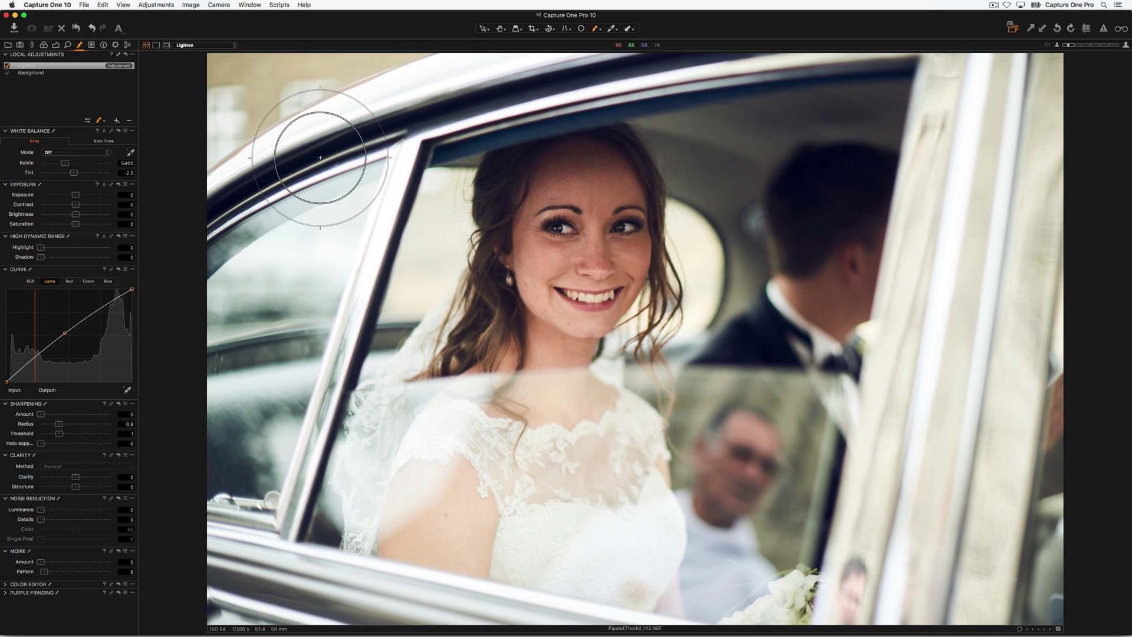
{"action": "left_click", "coordinate": [7, 67]}
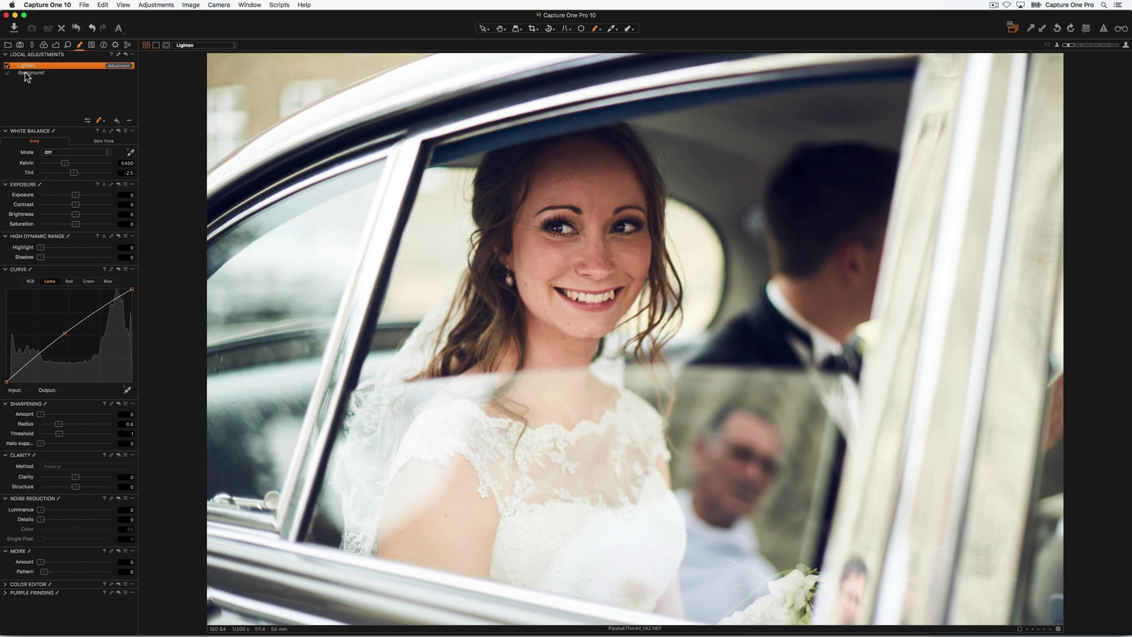
- Add a Darken layer above Lighten and pull its Luma curve down
{"action": "left_click", "coordinate": [117, 121]}
{"action": "type", "text": "Darken"}
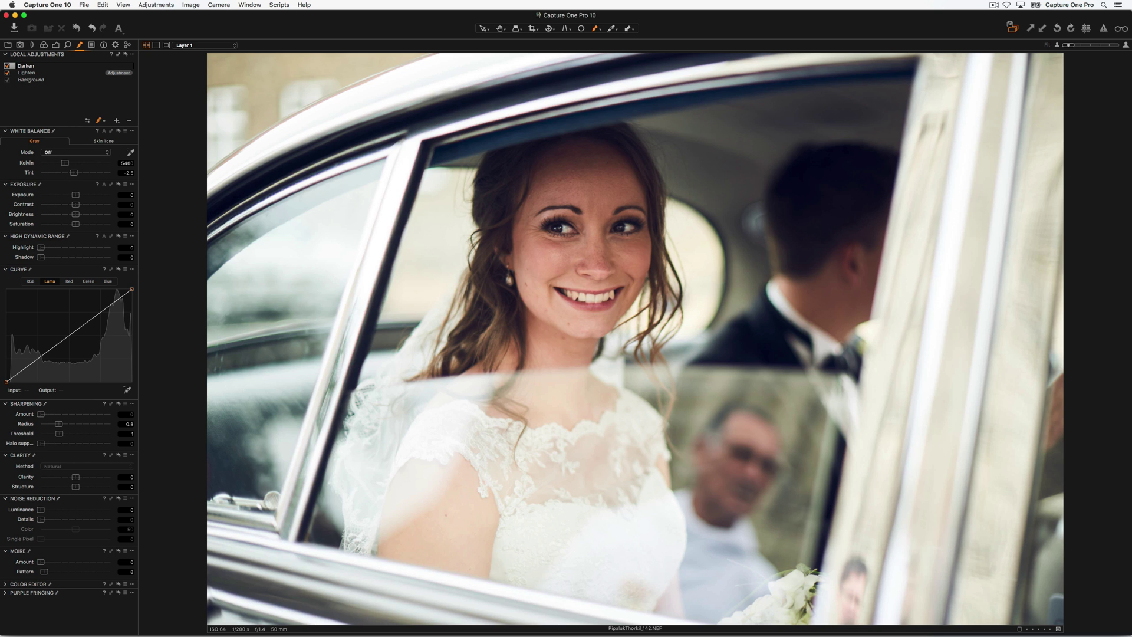
{"action": "key", "text": "Return"}
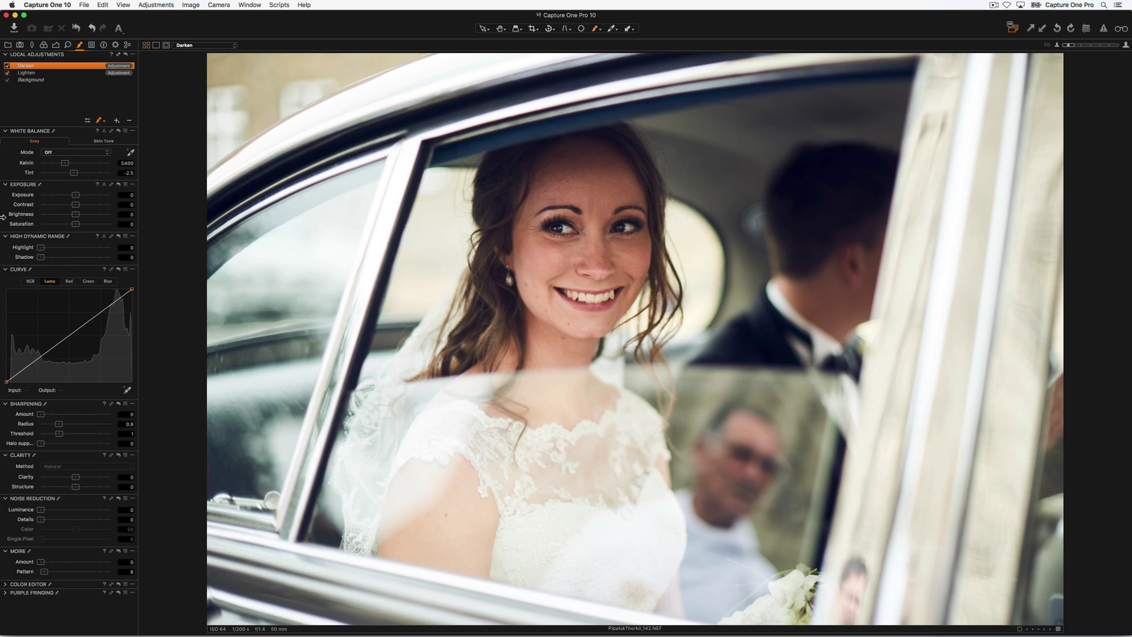
{"action": "left_click_drag", "start_coordinate": [73, 333], "coordinate": [72, 342]}
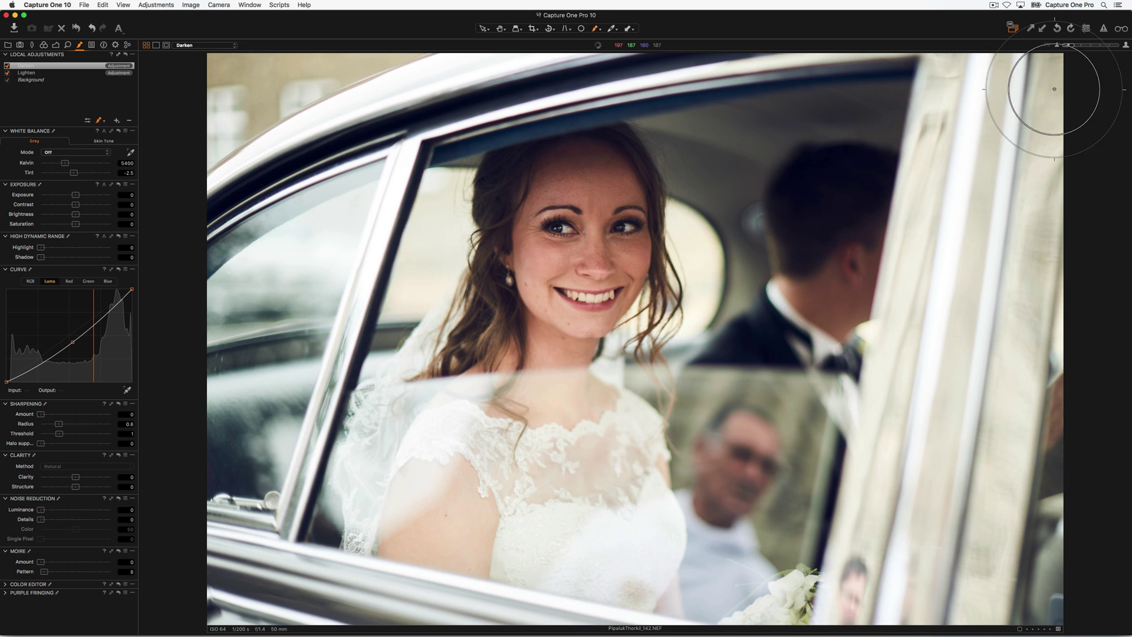
{"action": "left_click", "coordinate": [7, 66]}
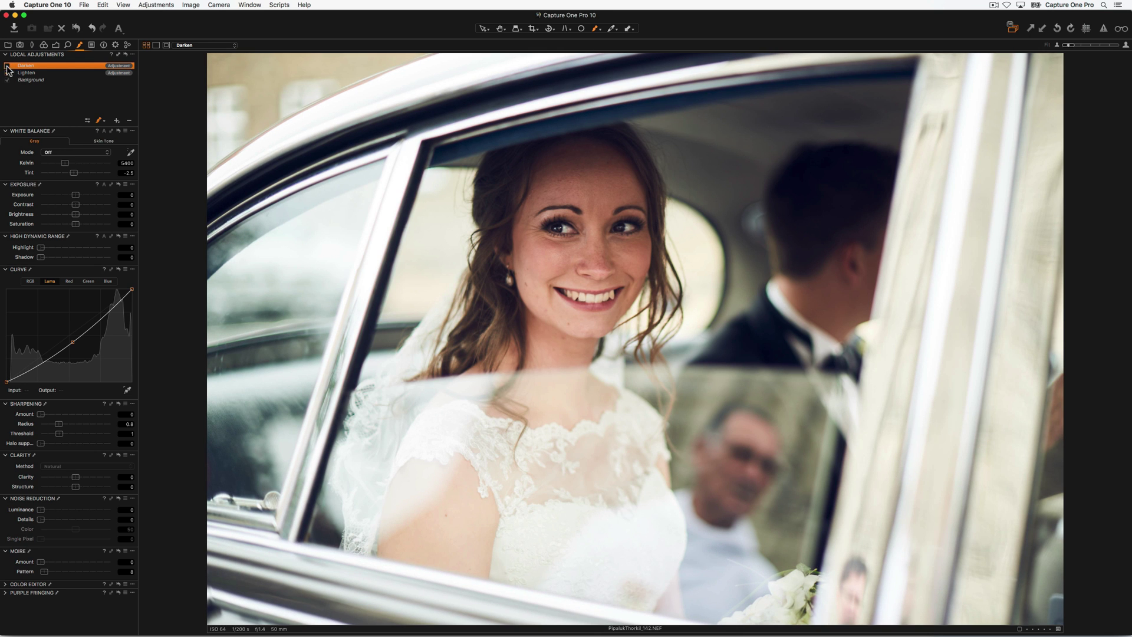
{"action": "left_click", "coordinate": [8, 66]}
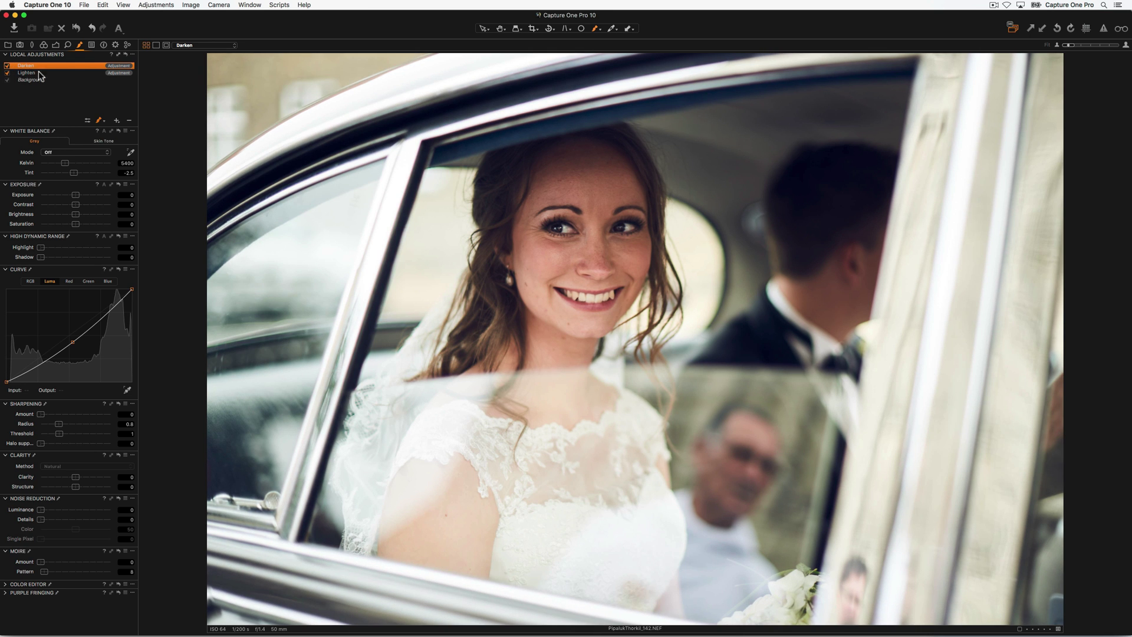
{"action": "left_click", "coordinate": [124, 55]}
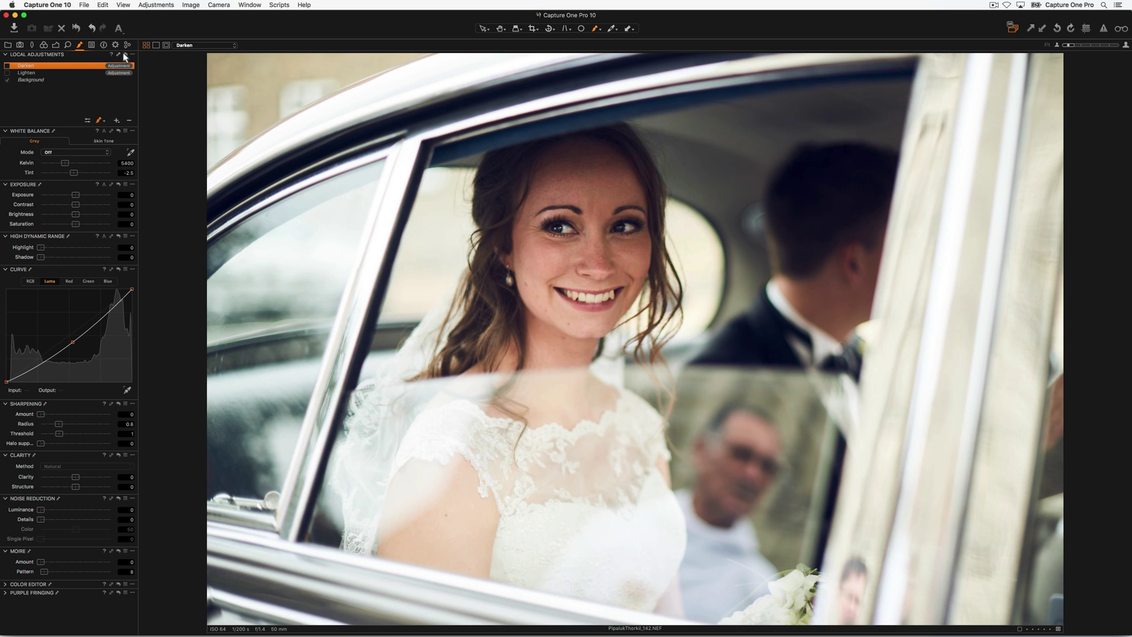
{"action": "left_click", "coordinate": [125, 55]}
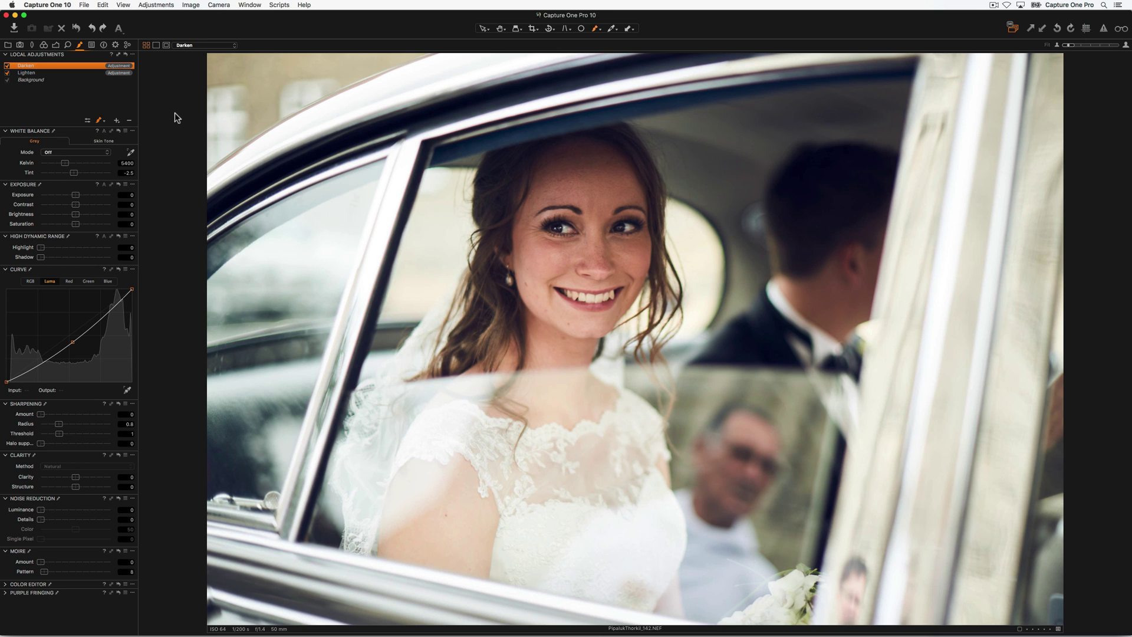
{"action": "left_click", "coordinate": [77, 28]}
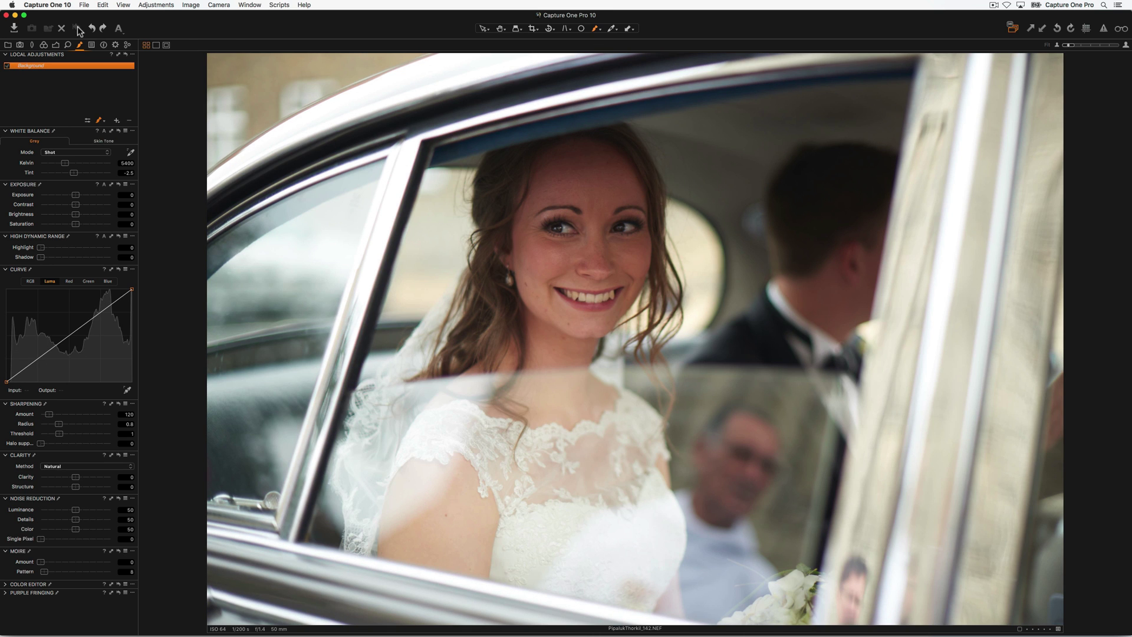
{"action": "key", "text": "super+z"}
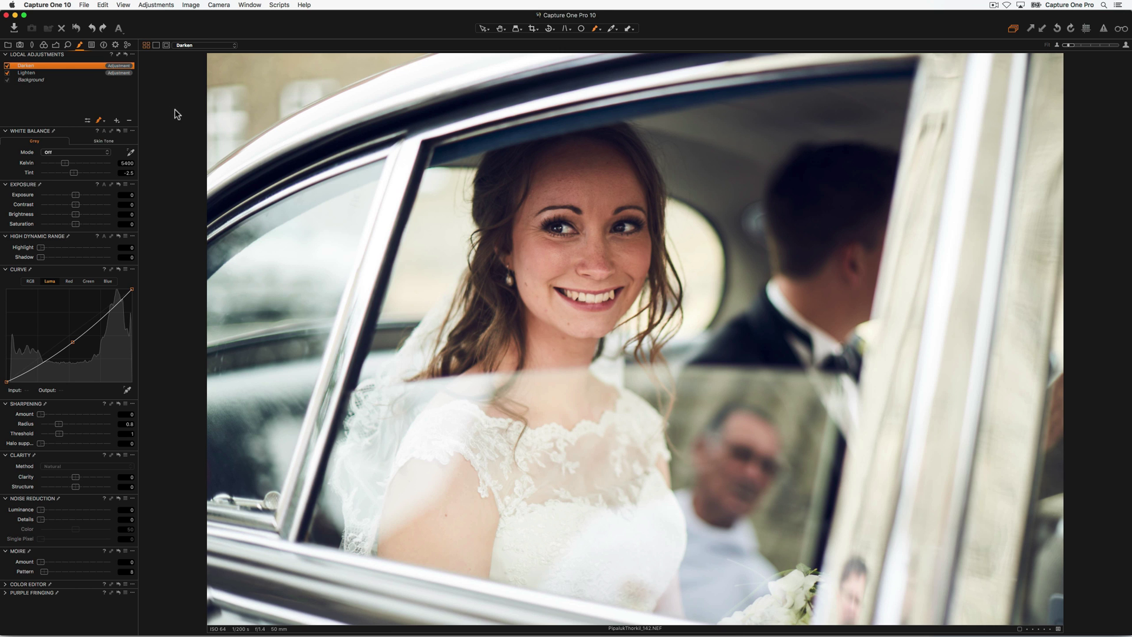